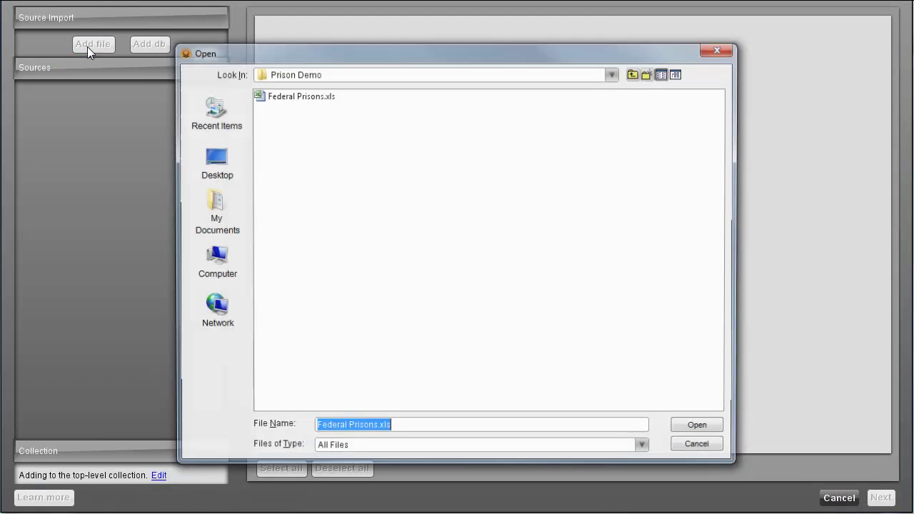
Add Federal Prisons.xls as an import source and advance to the import statistics page.
click(701, 428)
click(865, 496)
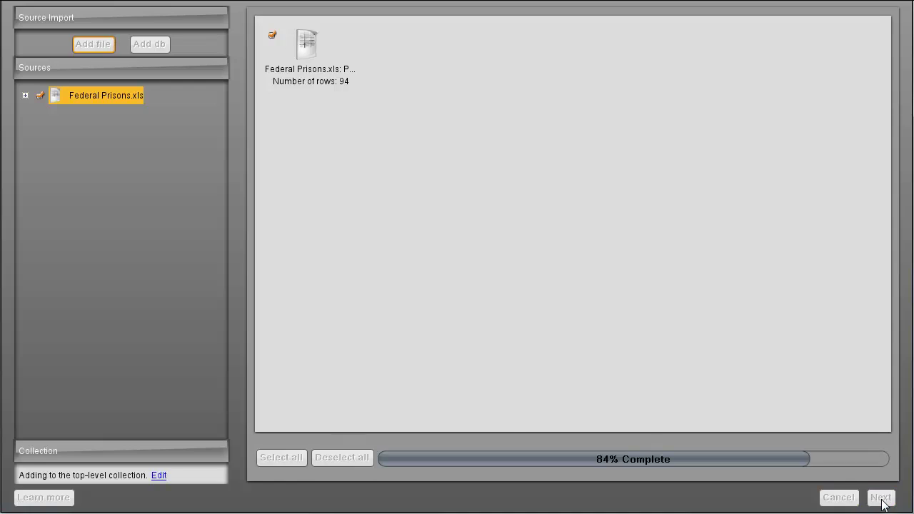
click(893, 498)
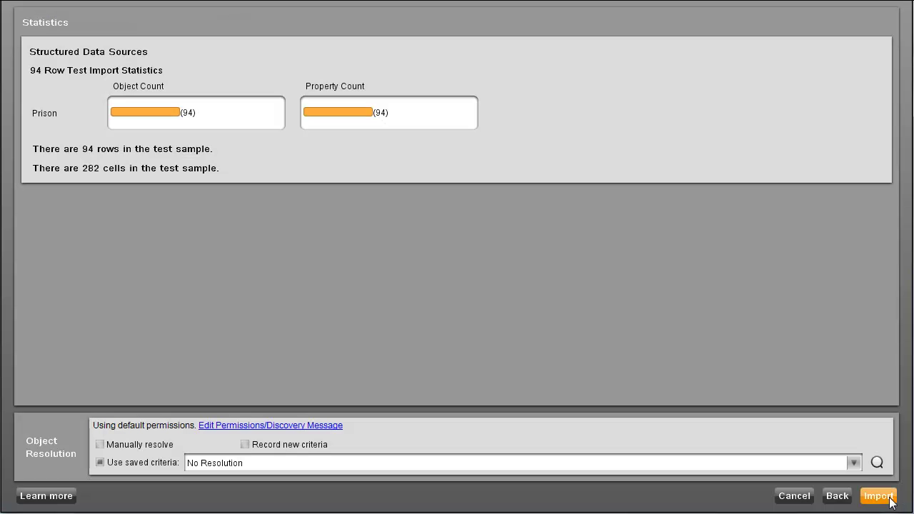
Import the 94 Prison objects and show the US states data layer on the map.
click(891, 500)
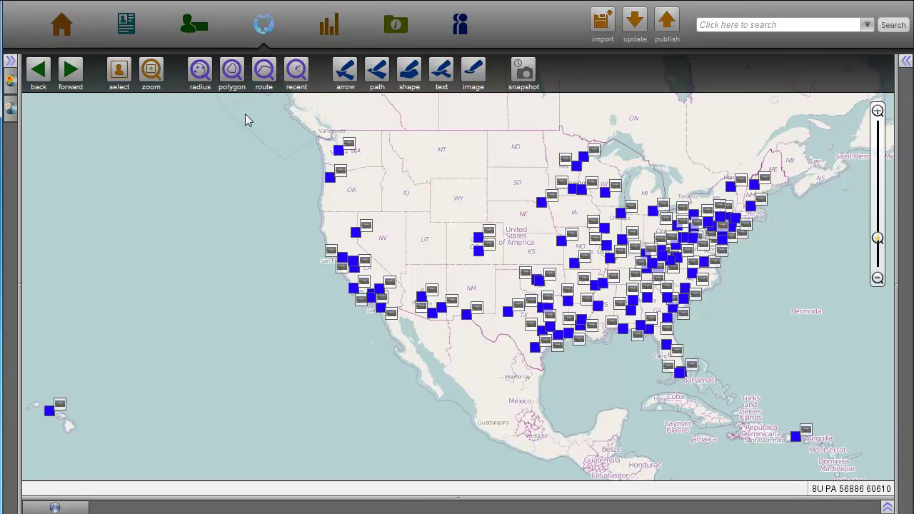
click(10, 62)
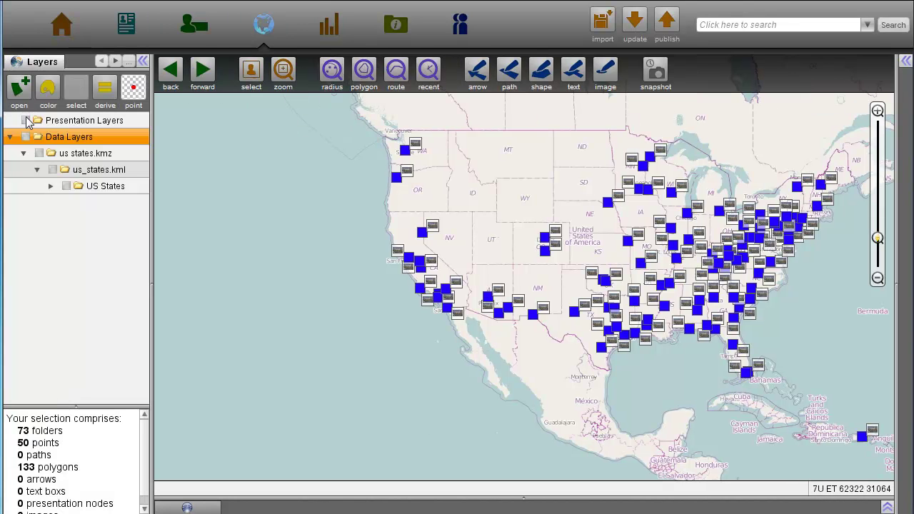
click(26, 137)
Derive a Prisons Per State count attribute and colour the states by it.
click(104, 87)
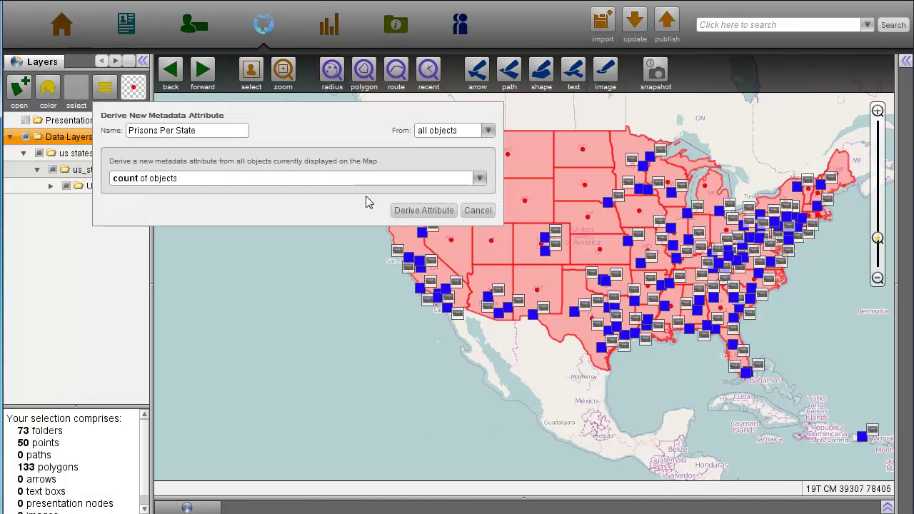
click(421, 211)
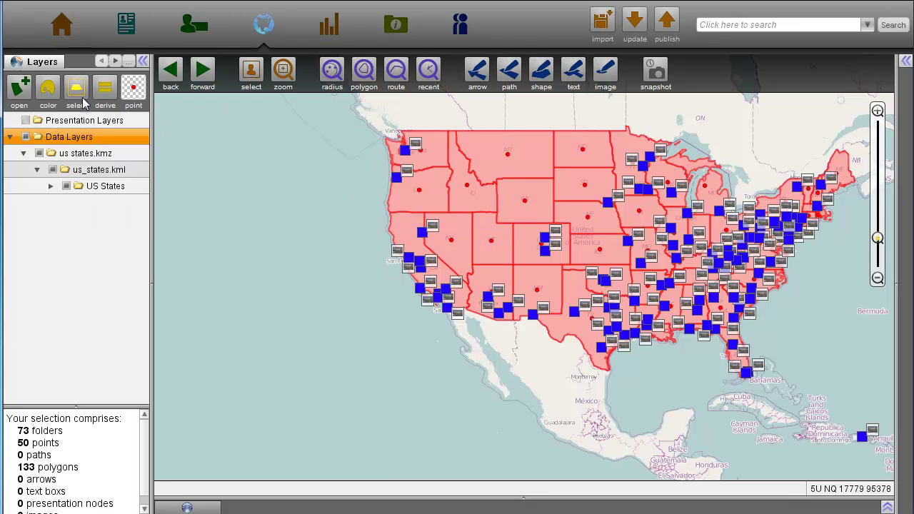
click(47, 89)
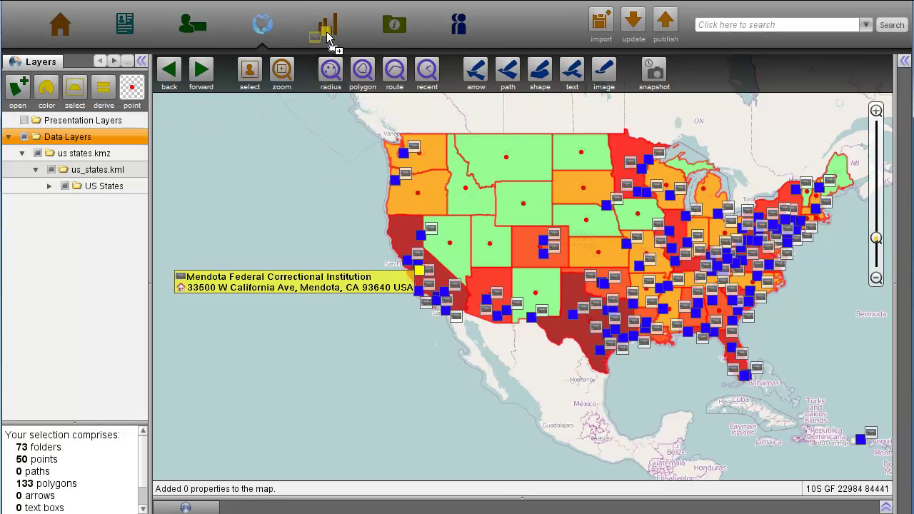
Drill down from the prison to its 200 Linked Inmate Entities and add them to the graph.
click(326, 31)
right_click(111, 268)
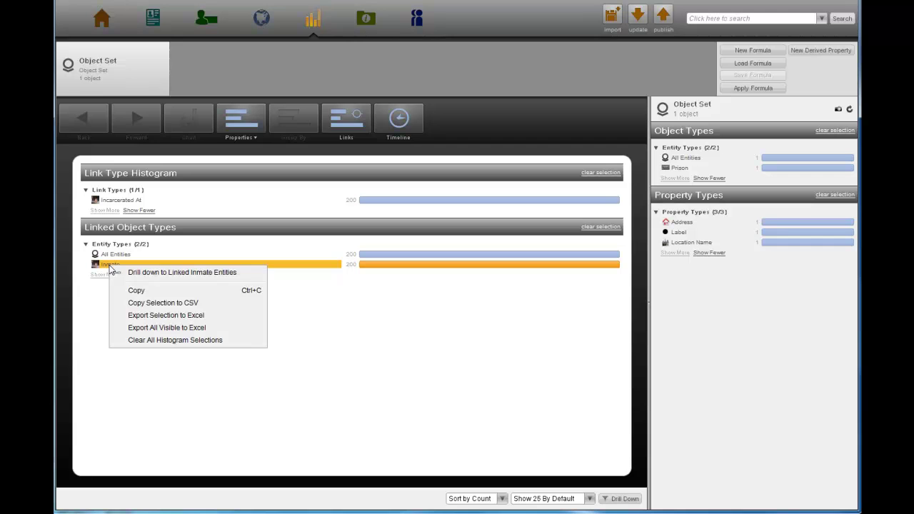
click(127, 275)
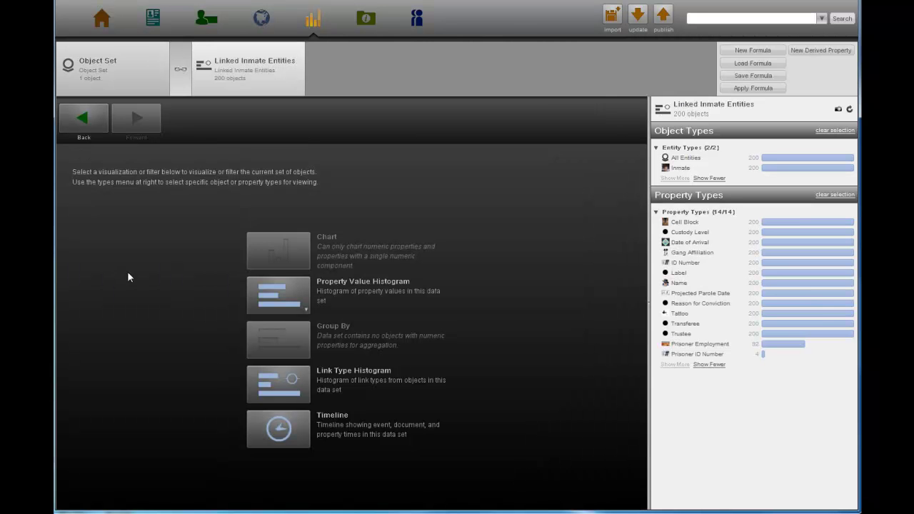
right_click(678, 288)
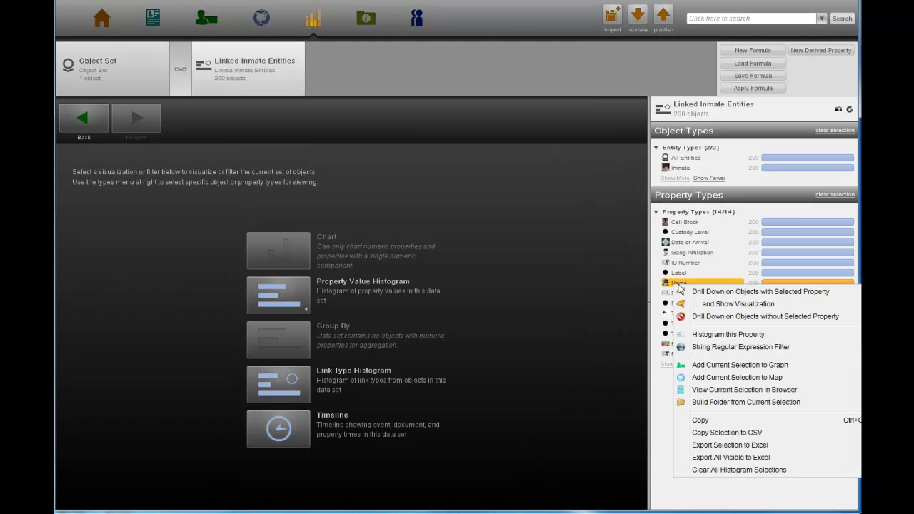
click(717, 365)
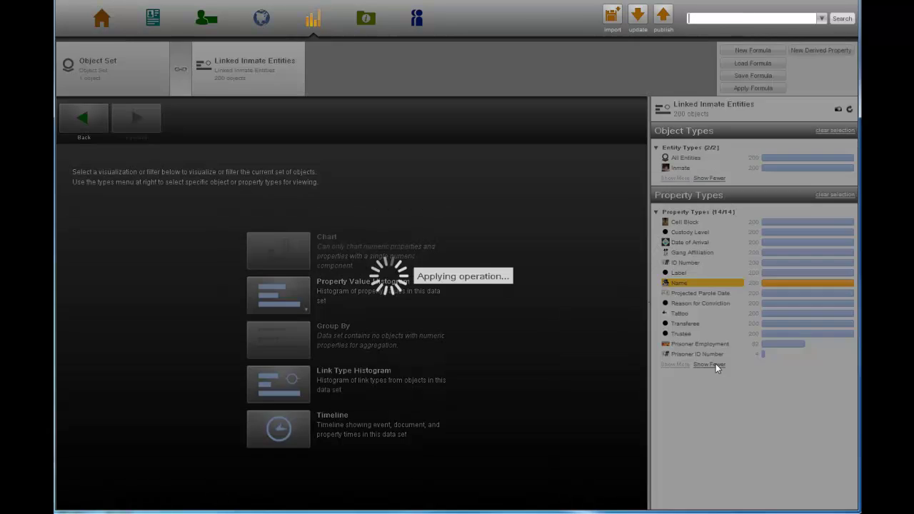
Take a history snapshot of the inmate graph.
click(206, 16)
click(556, 58)
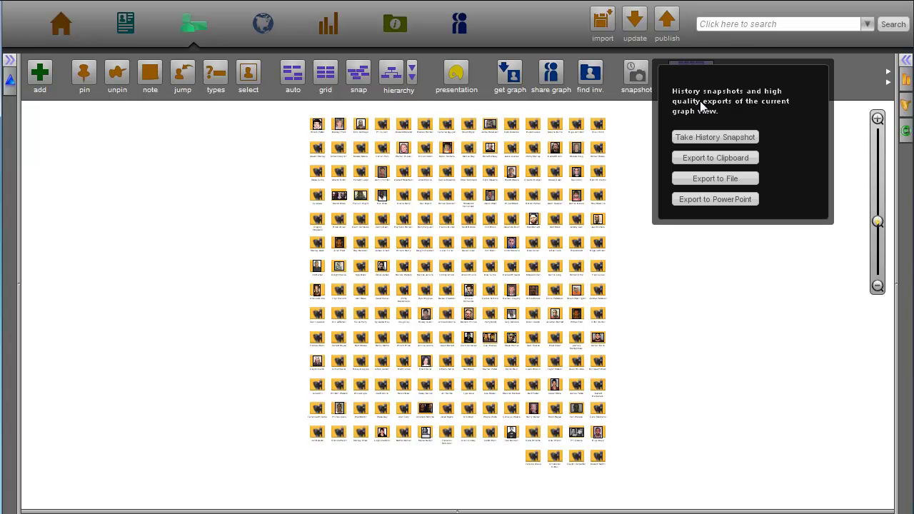
click(714, 136)
Run a Network Search among the inmates, auto-layout them into clusters, and show the histogram.
right_click(596, 148)
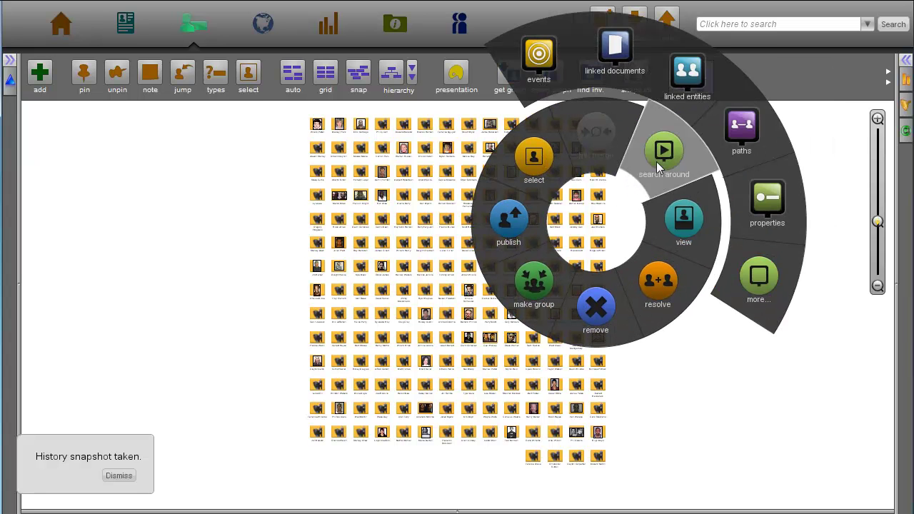
click(738, 155)
click(491, 220)
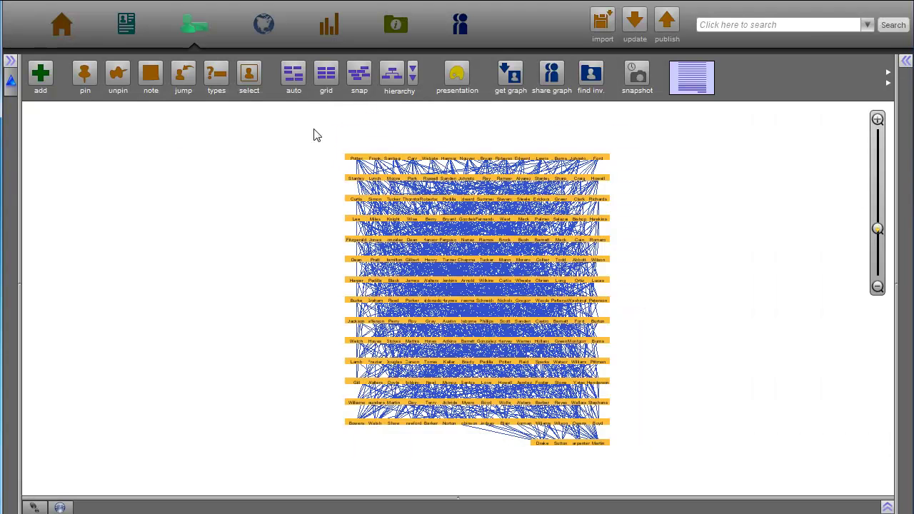
click(292, 80)
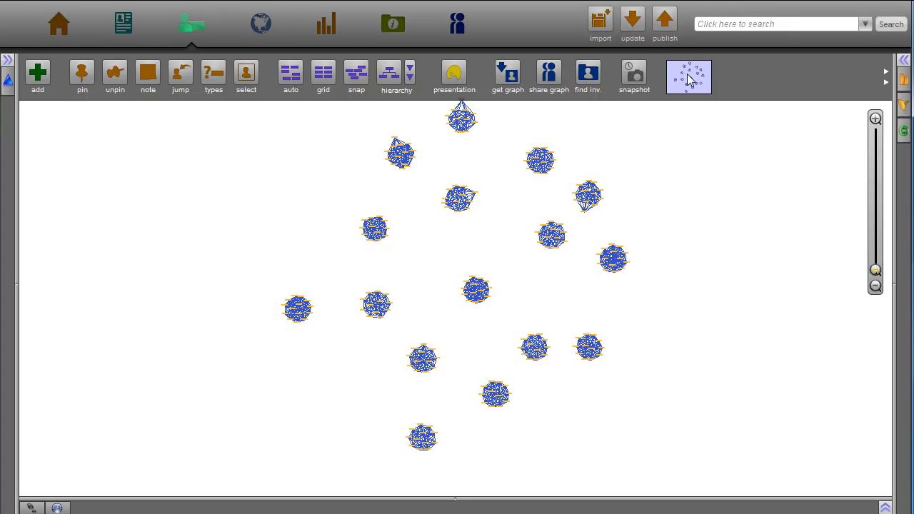
click(904, 61)
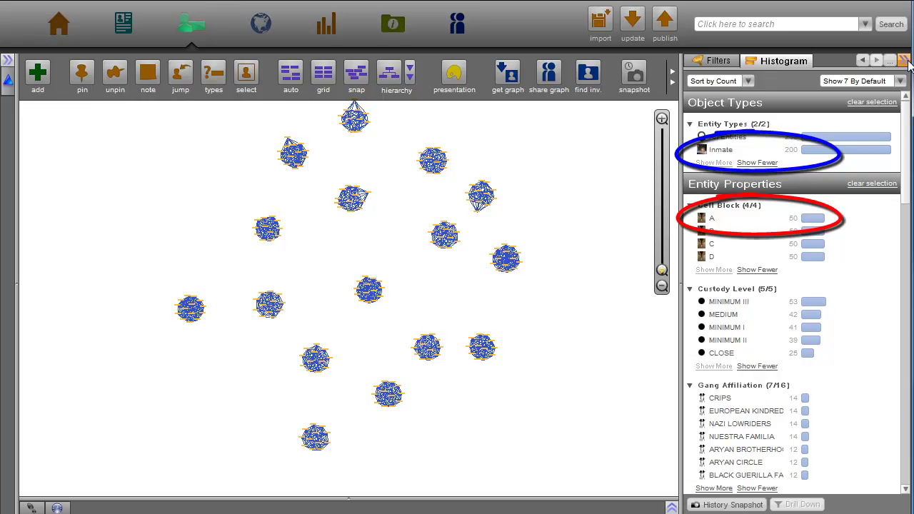
Select the Cell Block A inmates and invert the selection to everyone else.
click(712, 218)
right_click(545, 226)
click(480, 157)
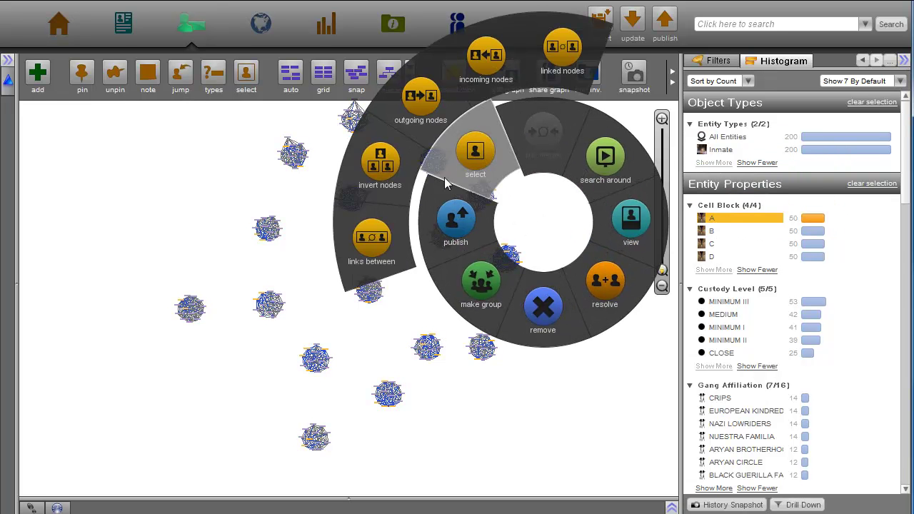
click(390, 184)
Remove the non-Cell Block A inmates and open dossiers for the 10 NUESTRA FAMILIA members.
right_click(390, 183)
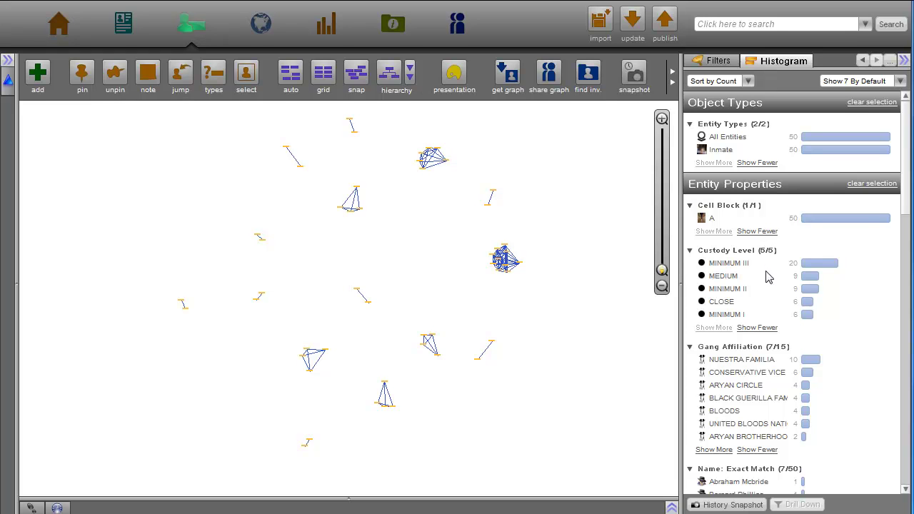
click(760, 364)
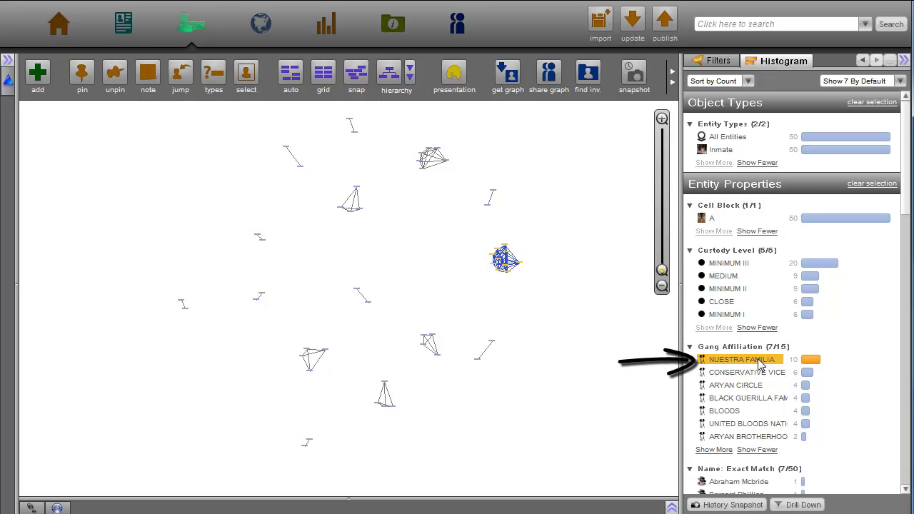
drag(760, 364, 127, 28)
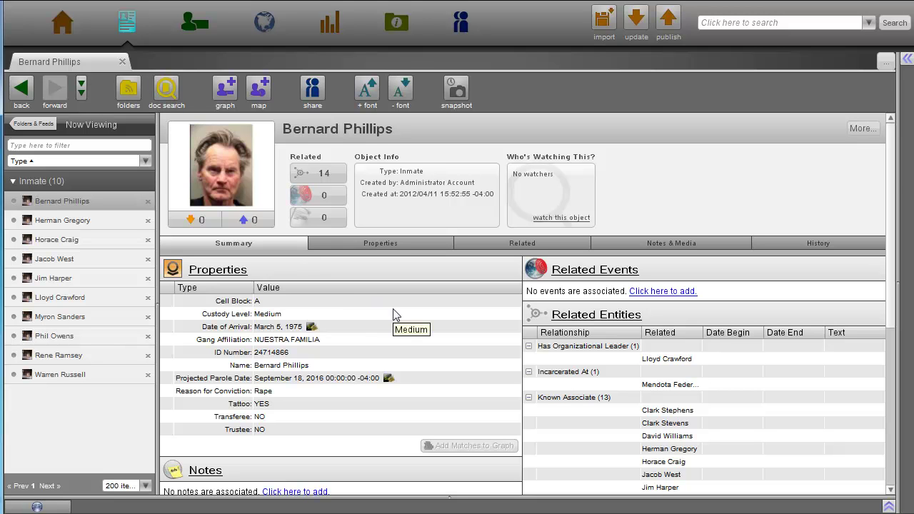
View the tattoo photo, then open the associate inmate's record to review his Work Release properties.
scroll(298, 323, down, 3)
double_click(298, 322)
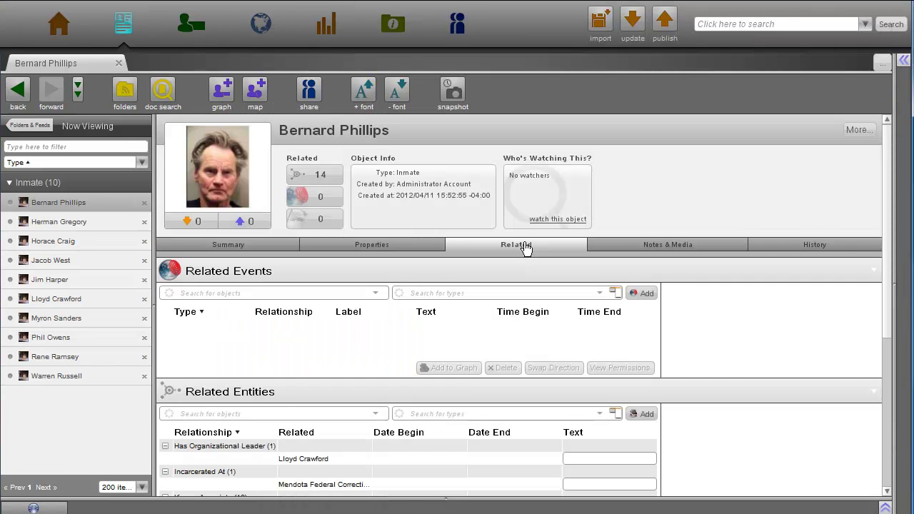
scroll(525, 250, down, 5)
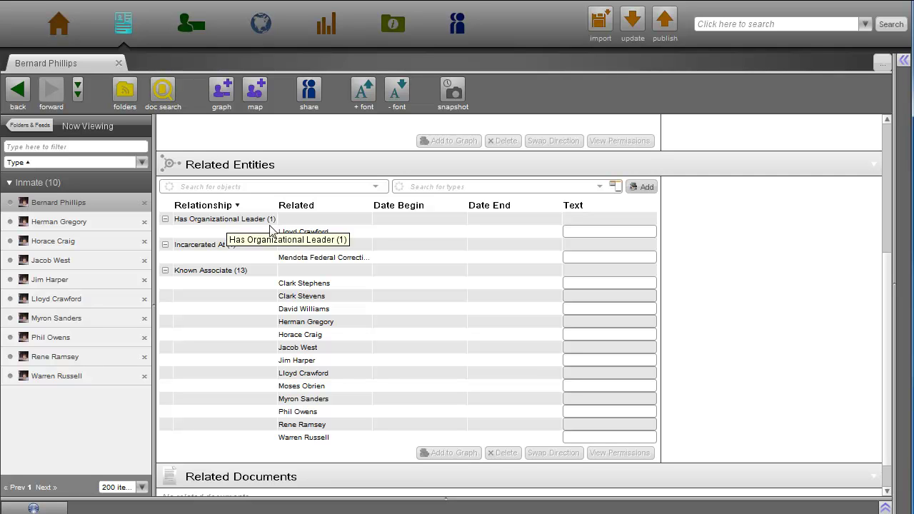
double_click(309, 233)
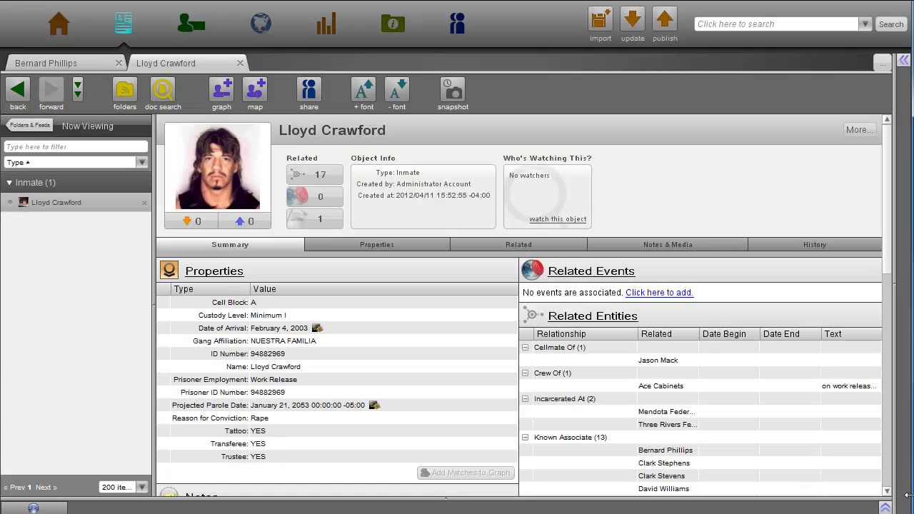
Open the inmate's incident report, highlight 'removed from work release', and return to the graph.
scroll(887, 484, down, 10)
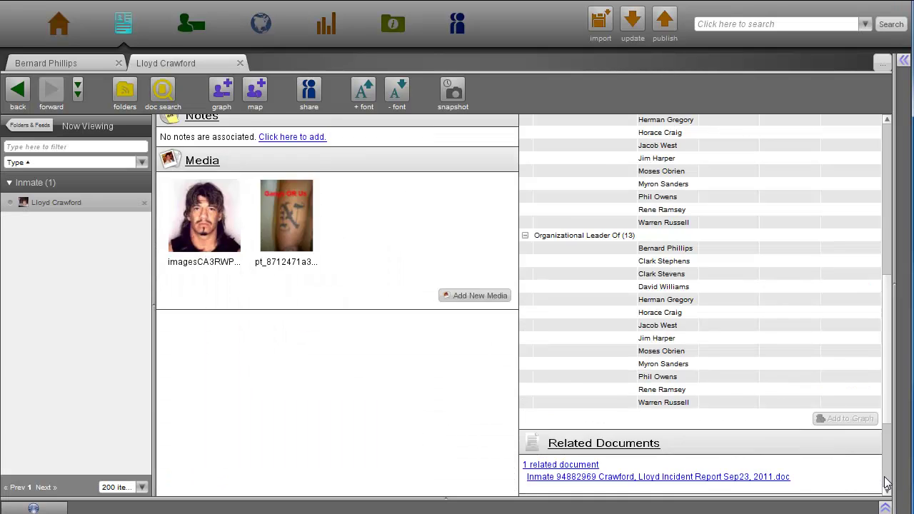
click(728, 320)
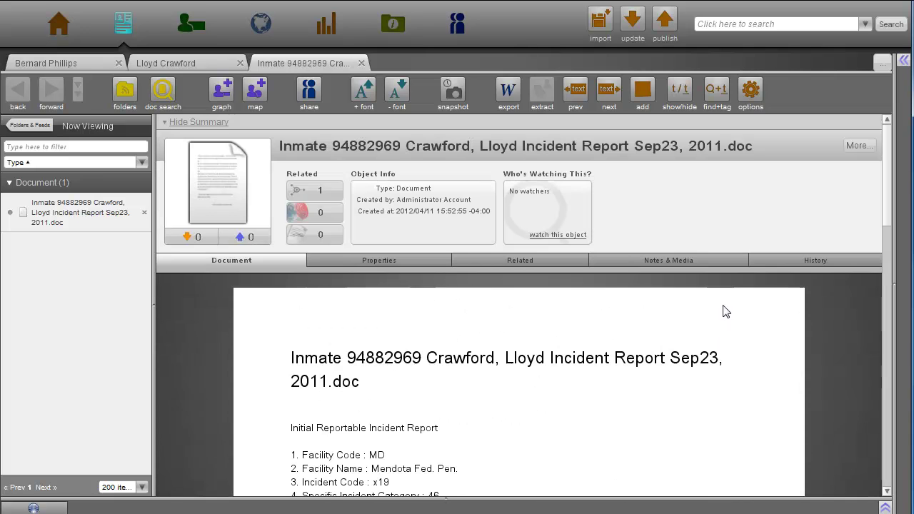
scroll(726, 311, down, 10)
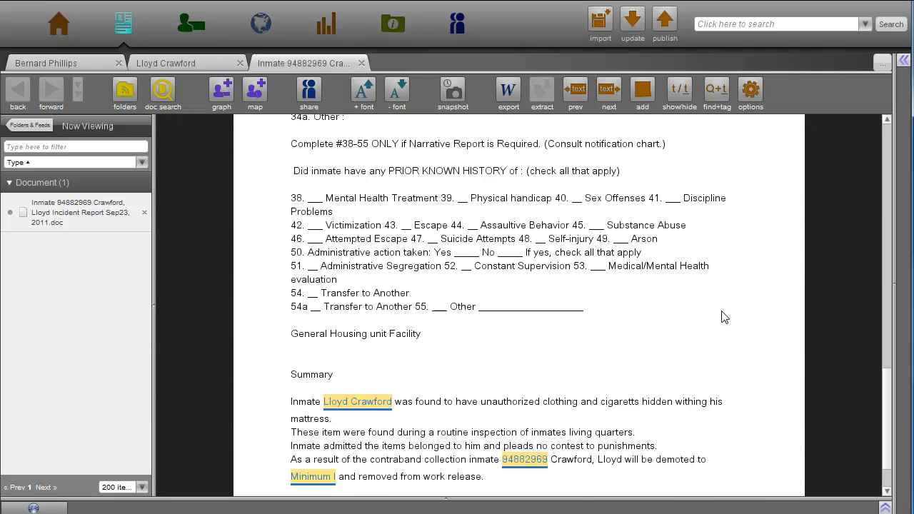
drag(359, 418, 468, 424)
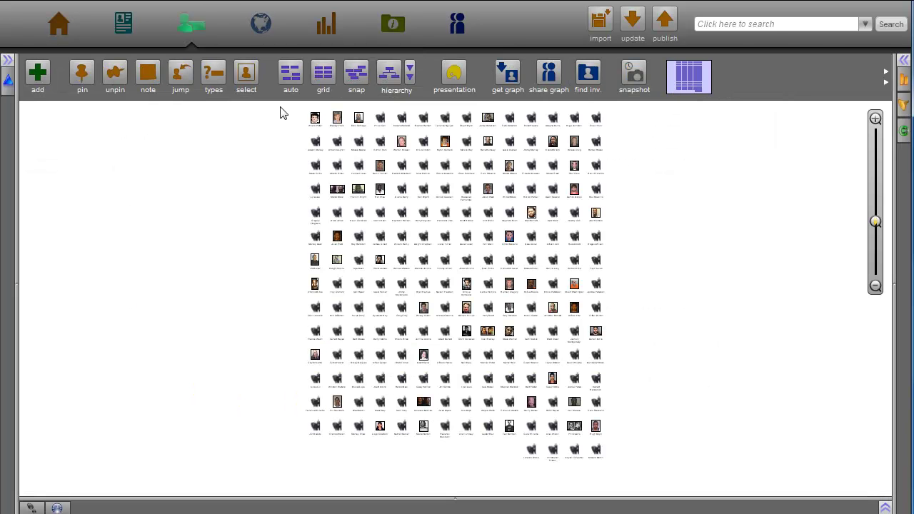
drag(279, 107, 680, 487)
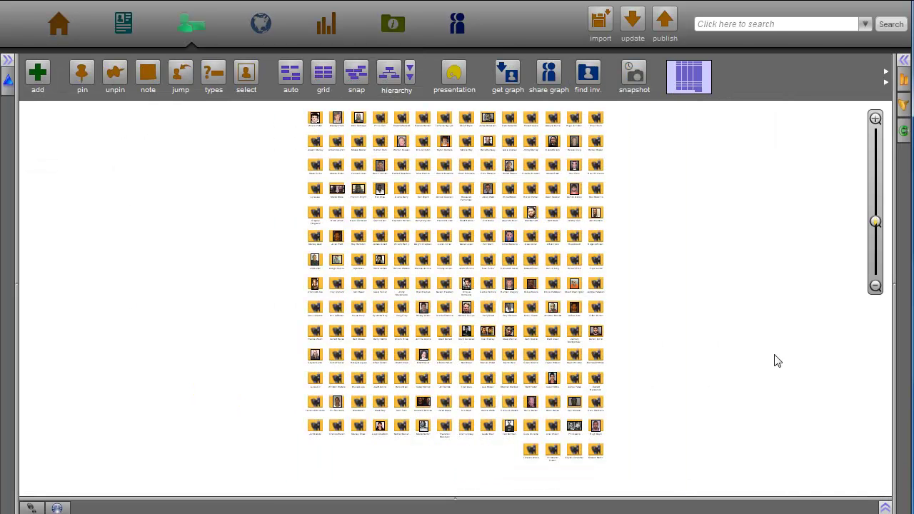
Filter the graph to Trustee YES by Custody Level, check the remaining inmate, then clear the filter.
click(904, 63)
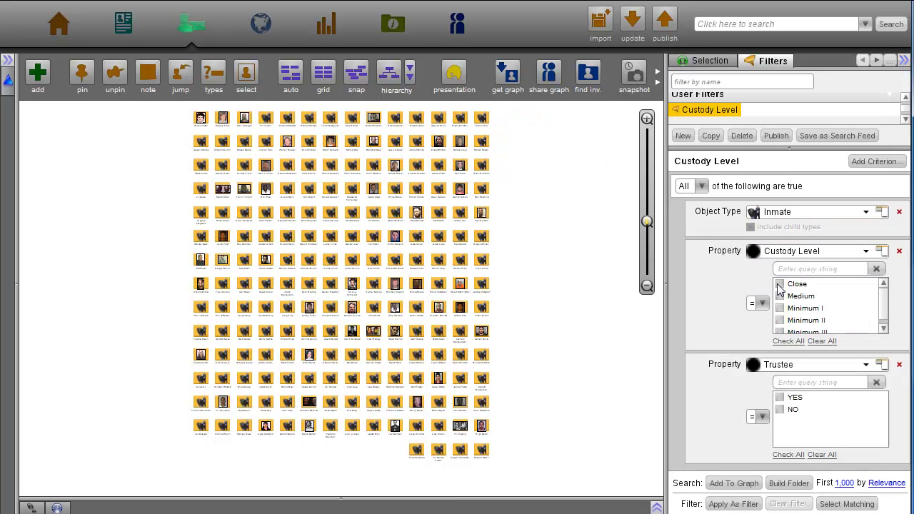
click(780, 398)
click(742, 503)
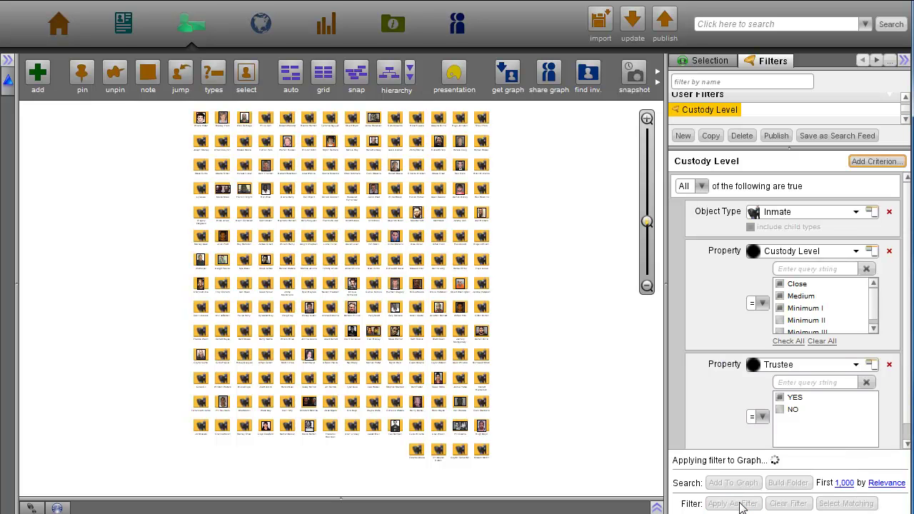
click(710, 61)
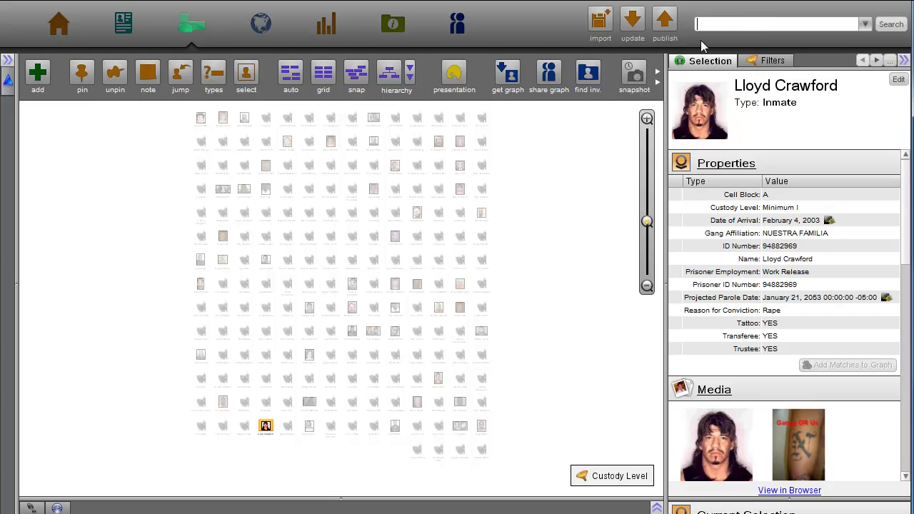
click(771, 61)
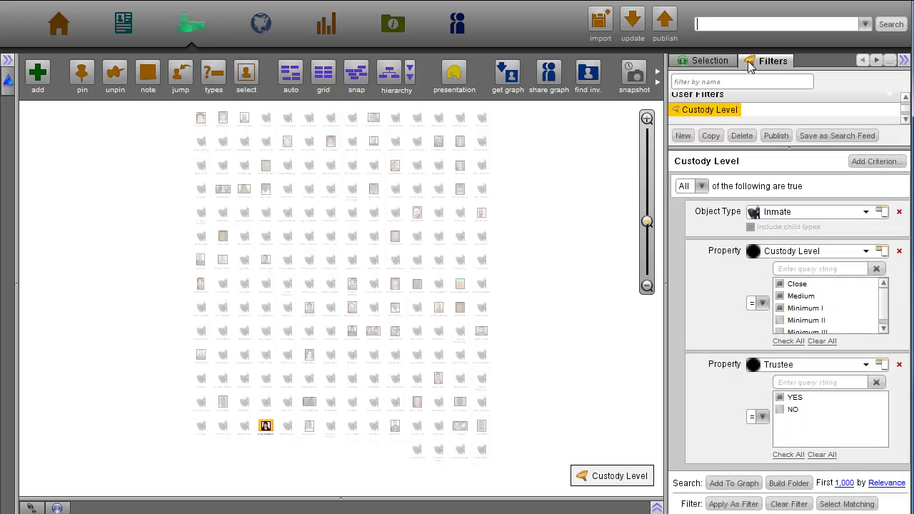
click(783, 506)
Invert the selection and remove every node except the work-release trustee inmate.
right_click(551, 424)
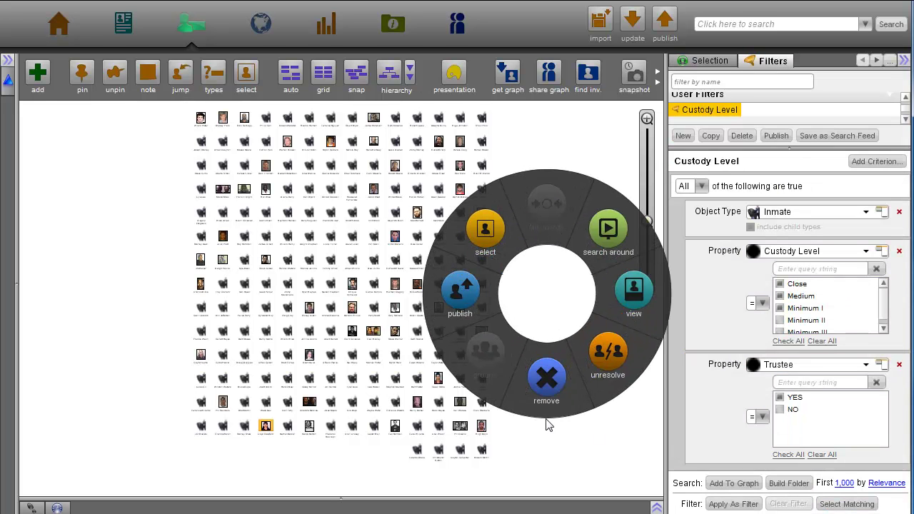
mouse_move(474, 252)
click(378, 278)
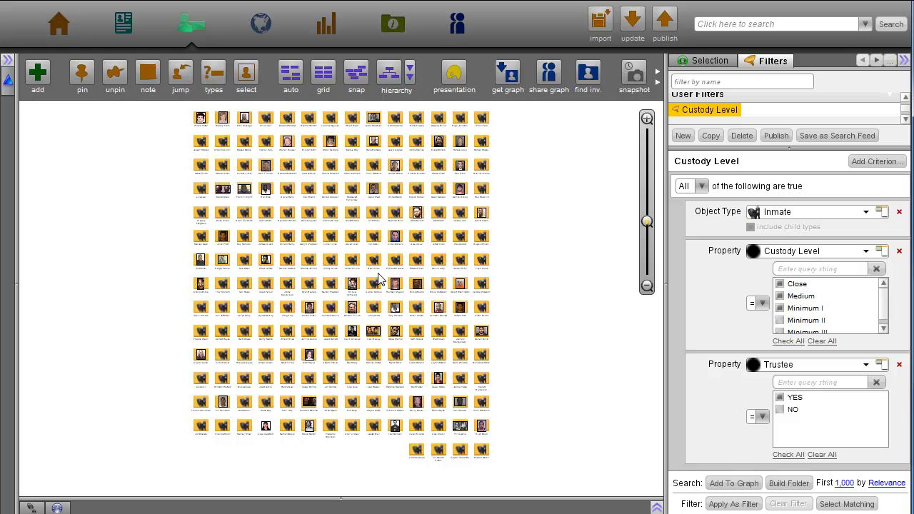
right_click(378, 279)
click(375, 357)
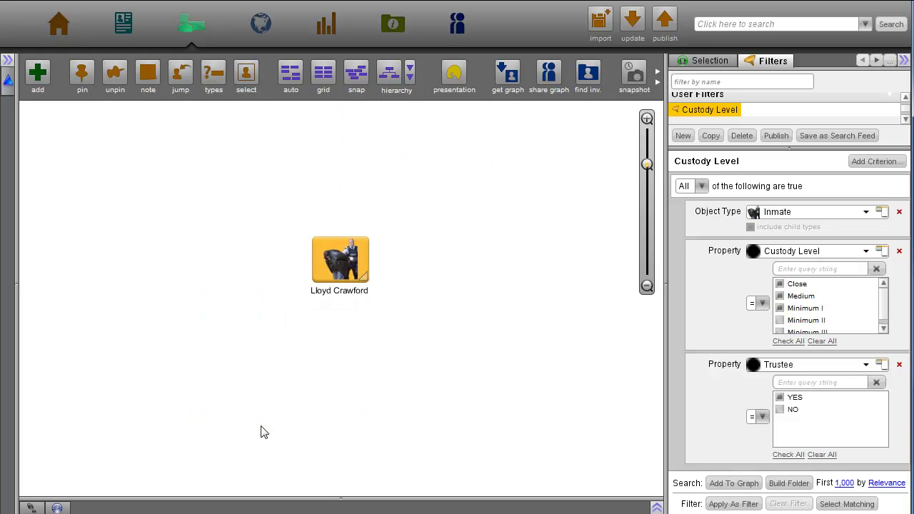
Add Ace Cabinets, the inmate's Crew Of organization, to the graph.
click(694, 62)
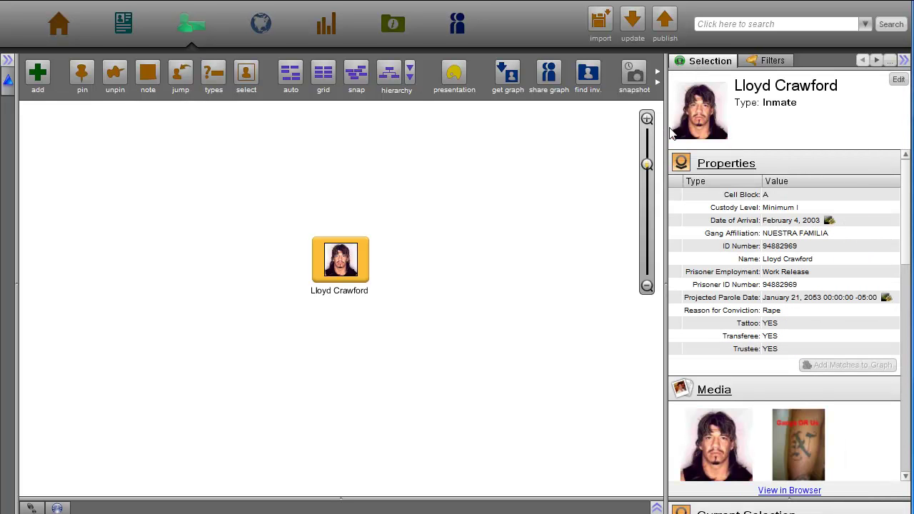
scroll(691, 177, down, 3)
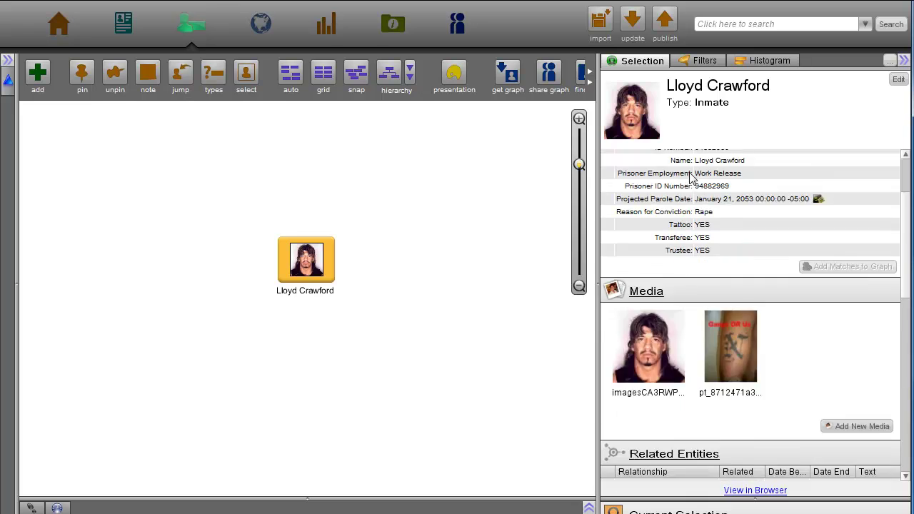
scroll(691, 177, down, 6)
click(736, 326)
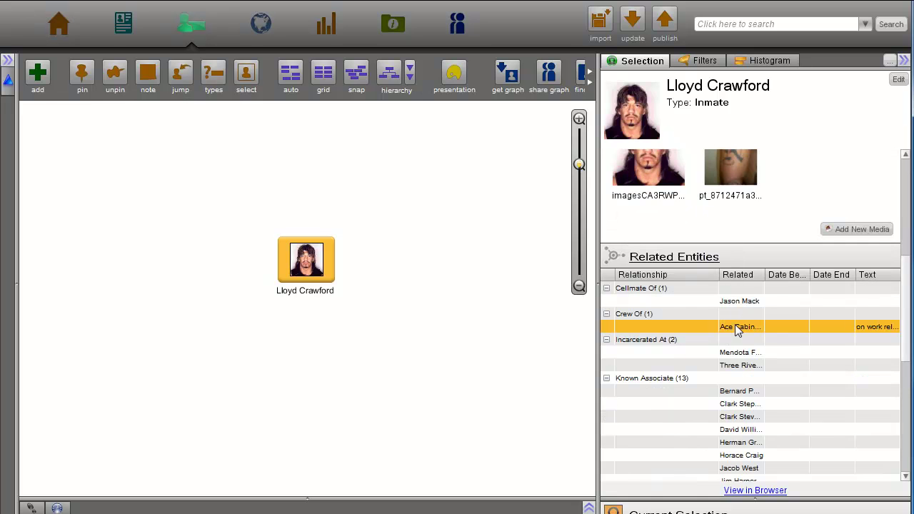
scroll(735, 324, down, 5)
click(860, 407)
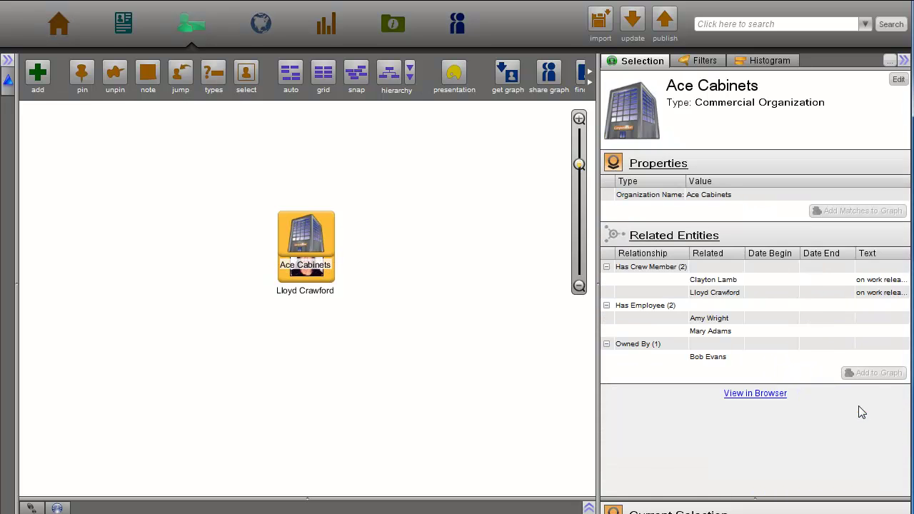
Add all entities linked to Ace Cabinets to the graph.
click(292, 168)
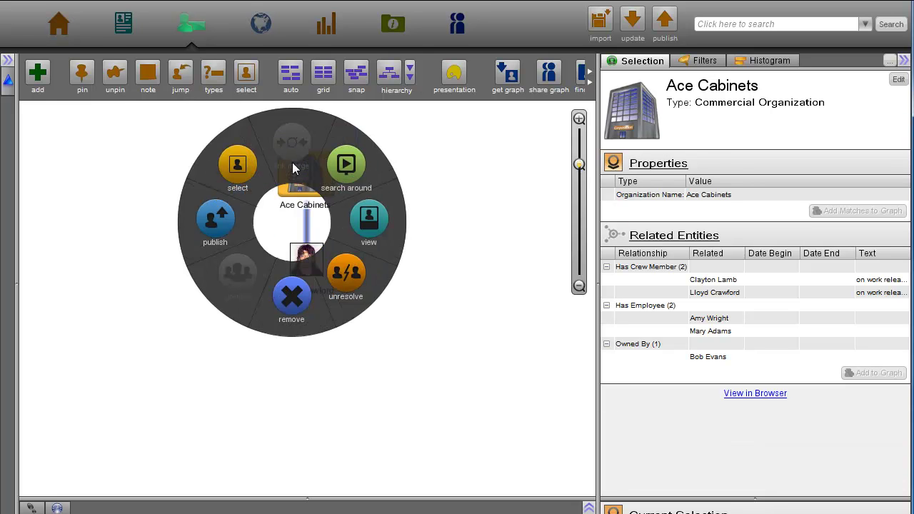
mouse_move(292, 168)
click(390, 100)
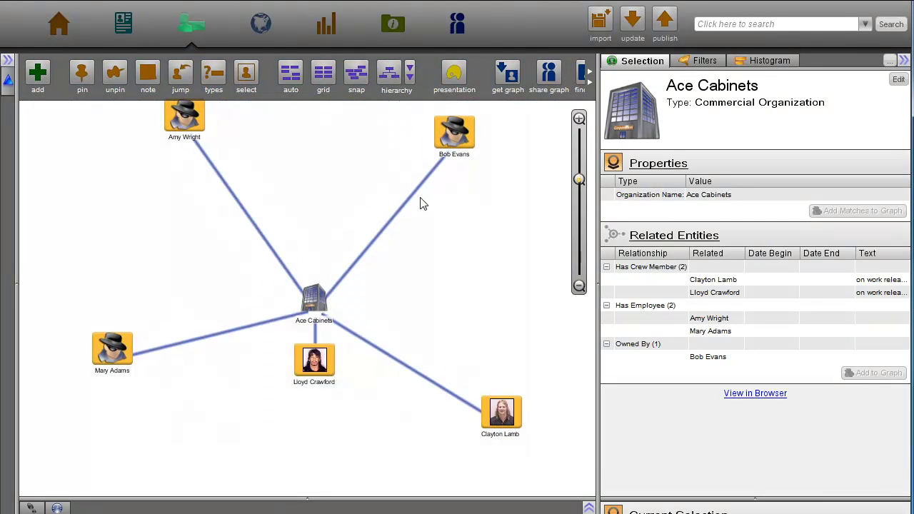
Inspect the linked employees' and owner's details, then hide the details panel.
click(501, 412)
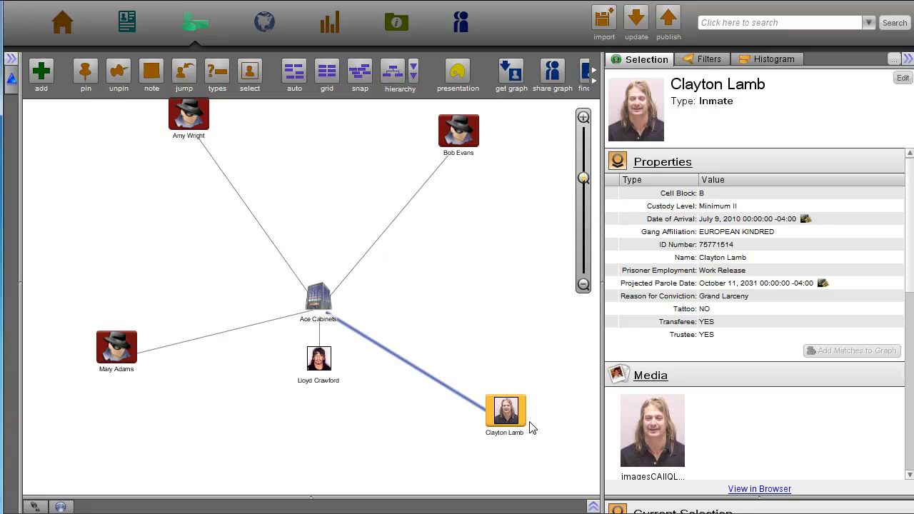
click(462, 141)
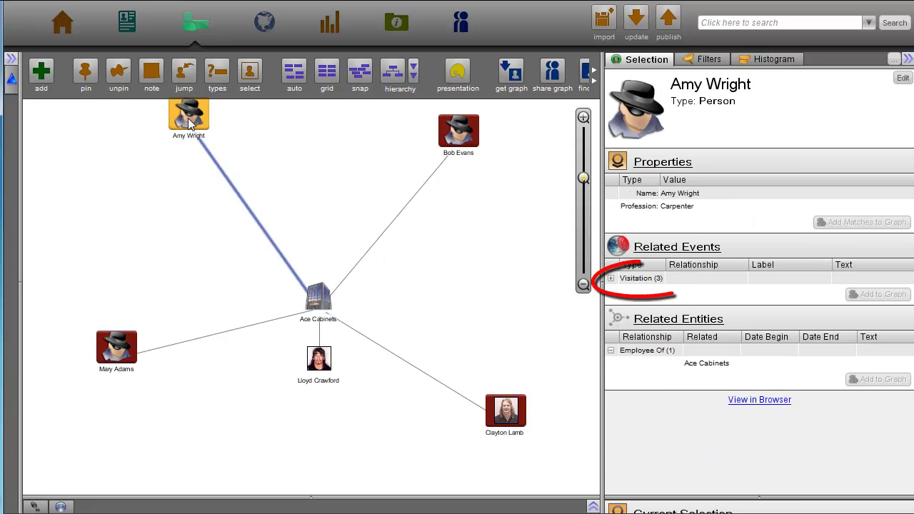
click(111, 343)
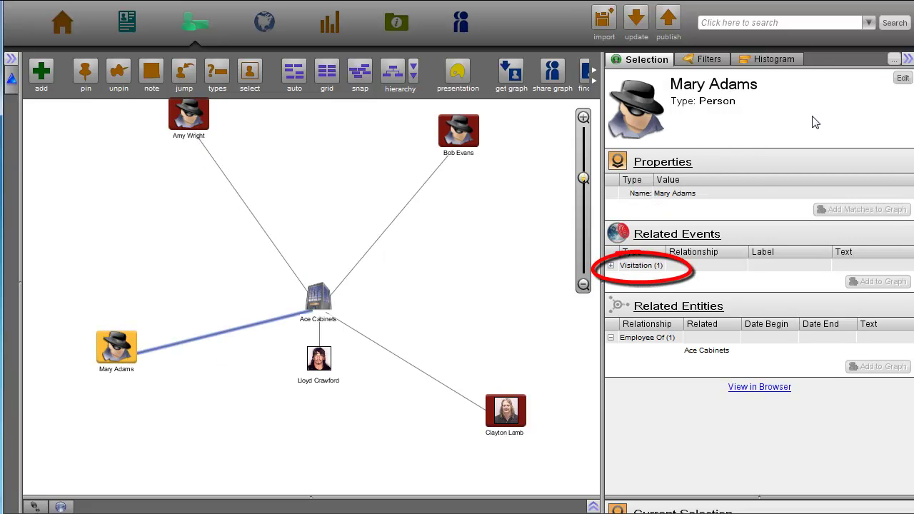
click(906, 59)
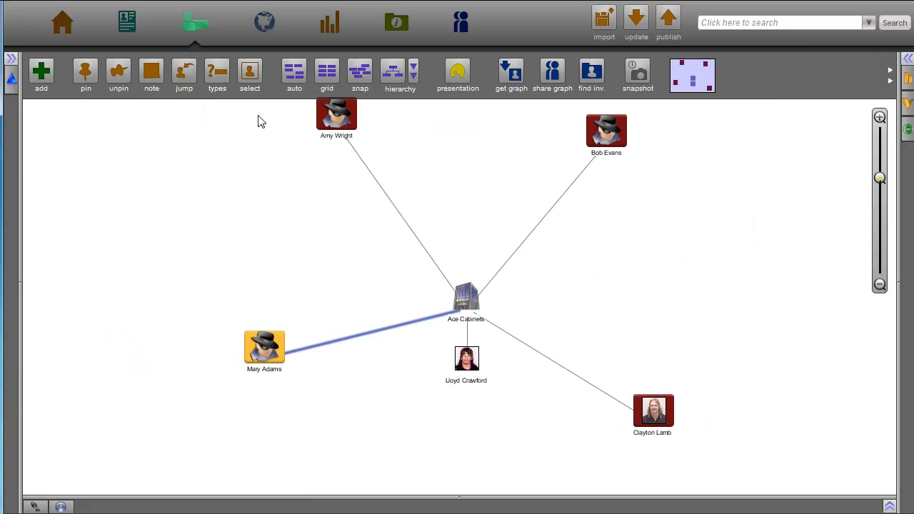
Box-select the two women and add their linked entities to the graph with search around.
drag(226, 114, 321, 407)
right_click(272, 361)
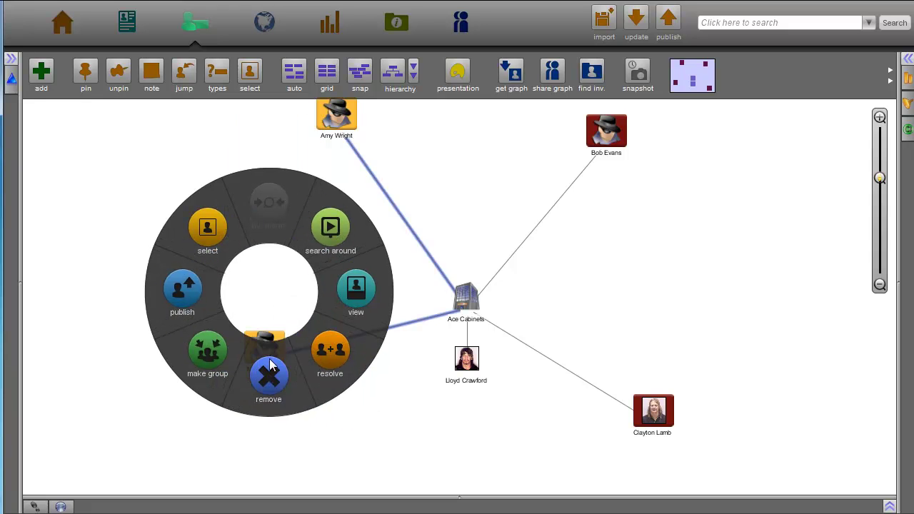
mouse_move(335, 239)
click(320, 146)
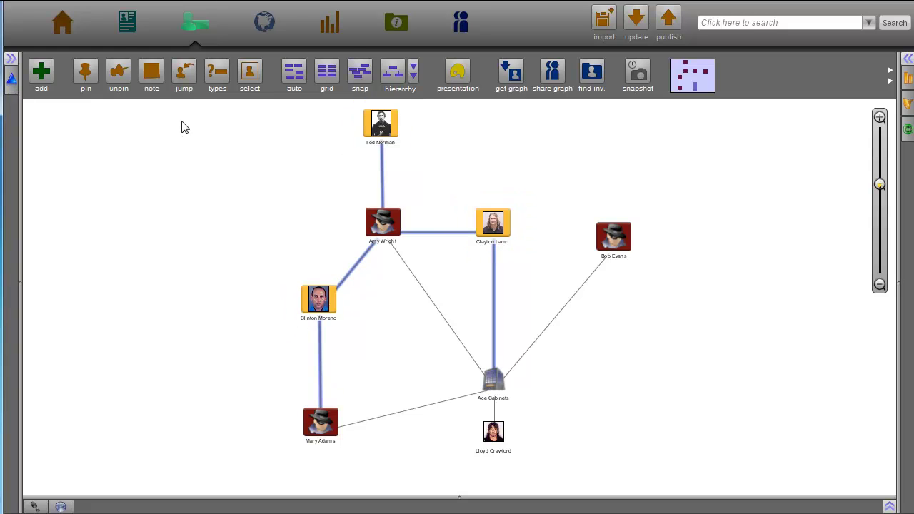
Find documents linked to the selected people and open the Cell Block B shakedown report.
right_click(181, 127)
mouse_move(272, 143)
click(245, 64)
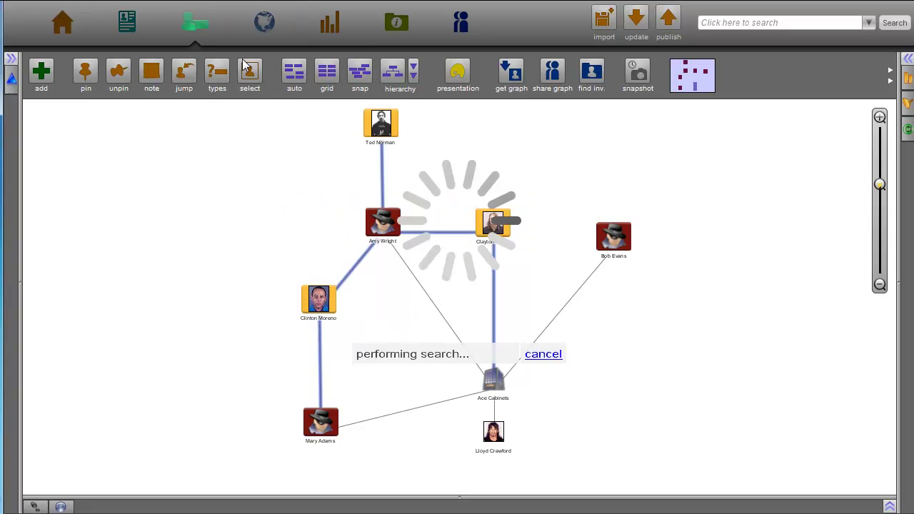
right_click(261, 167)
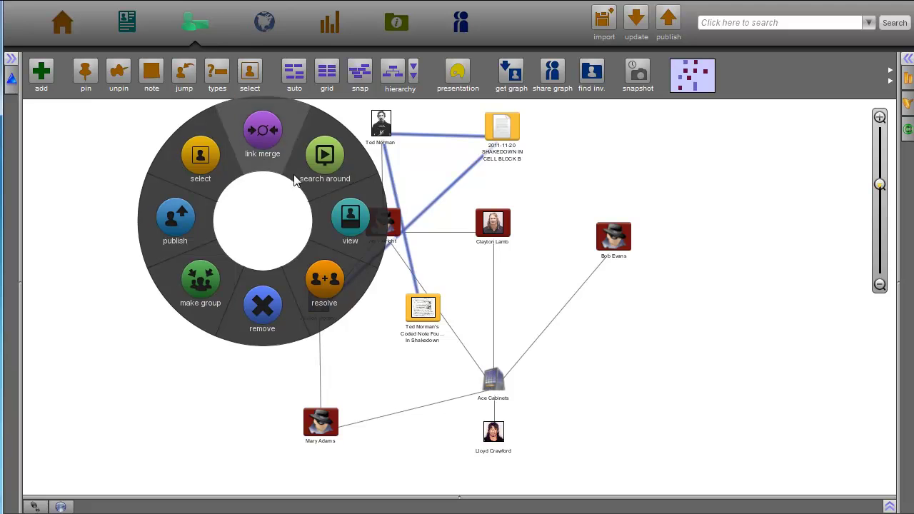
click(375, 220)
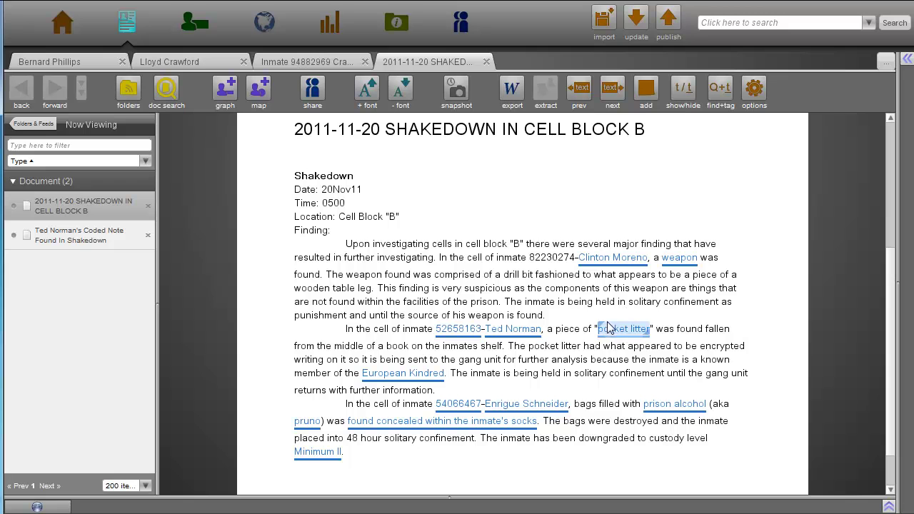
Share the inmate's pocket litter note with 'Please Decode.' to the Mendota Gang Unit and view the deciphered reply.
drag(608, 329, 462, 26)
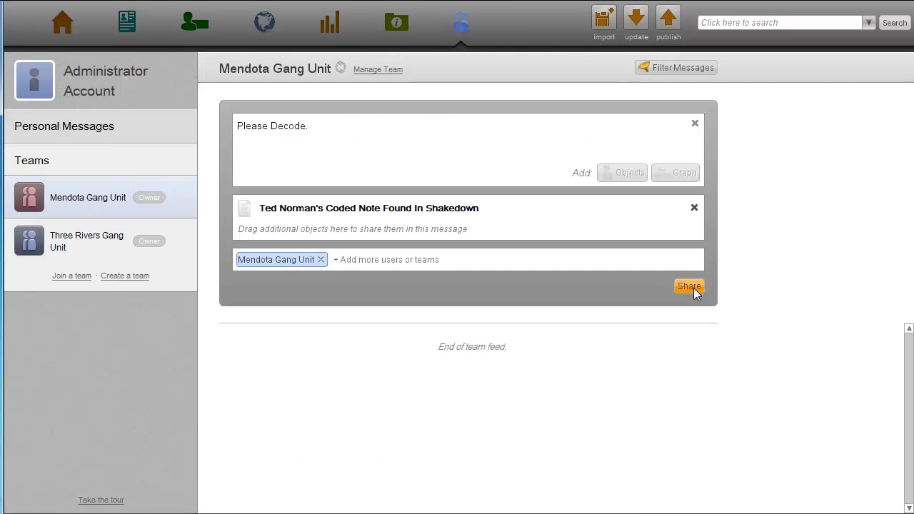
click(689, 287)
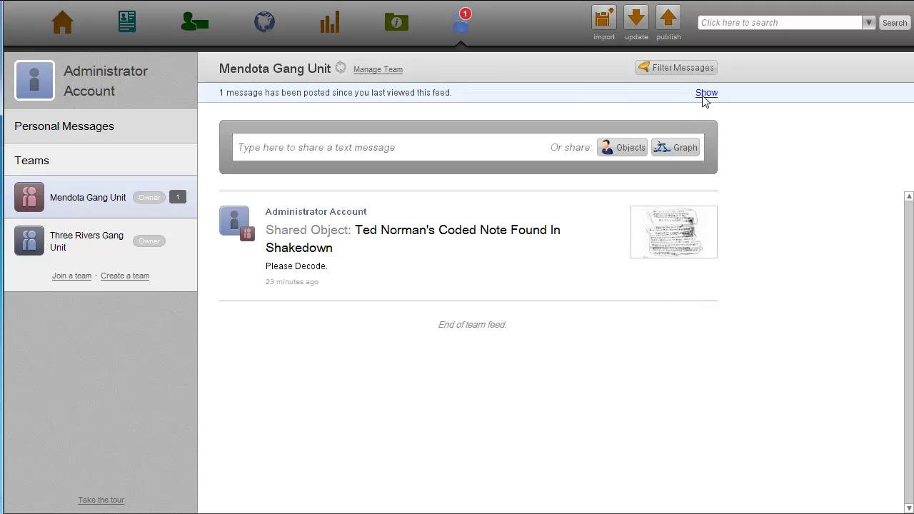
click(705, 93)
click(663, 214)
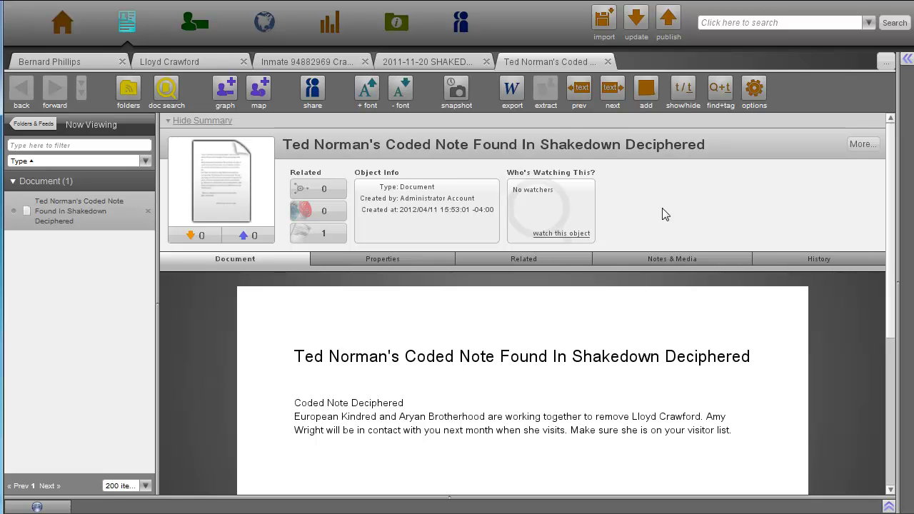
click(460, 21)
Open the shared Murder at Three Rivers FCI graph as a new investigation and export its history slides to PowerPoint.
click(123, 241)
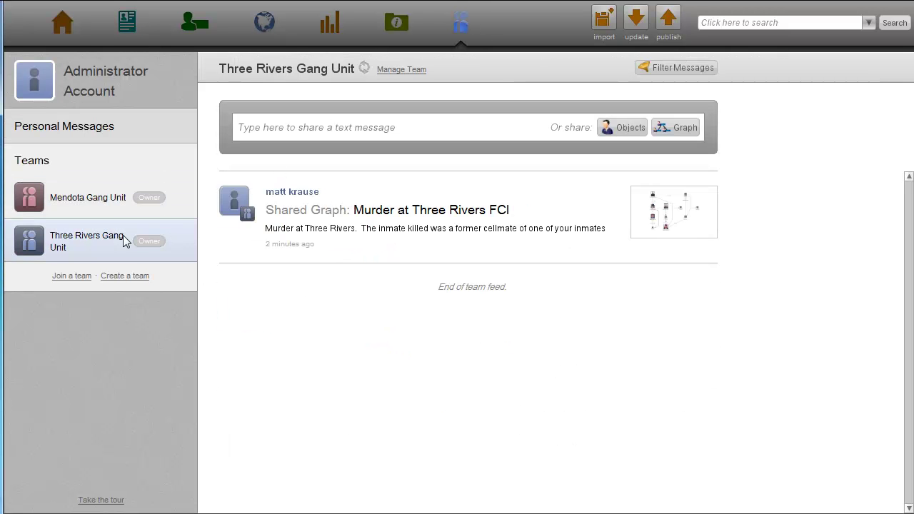
click(689, 218)
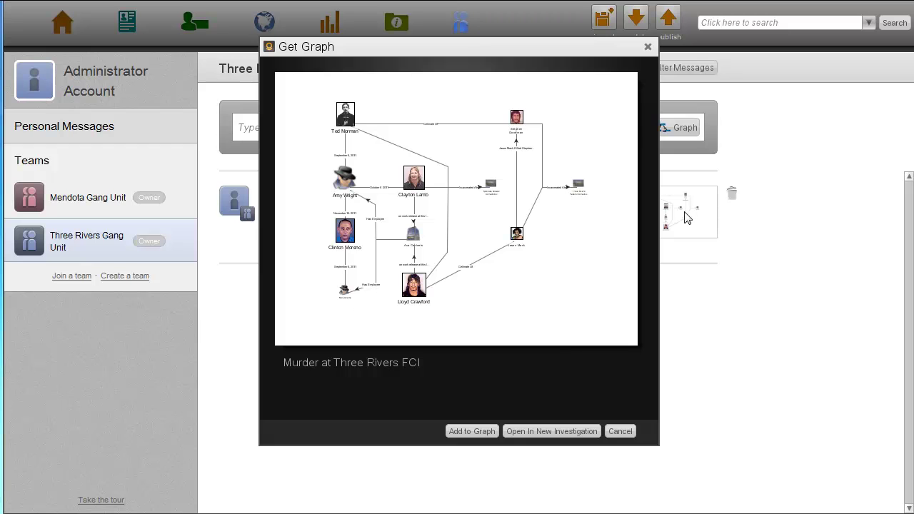
click(532, 434)
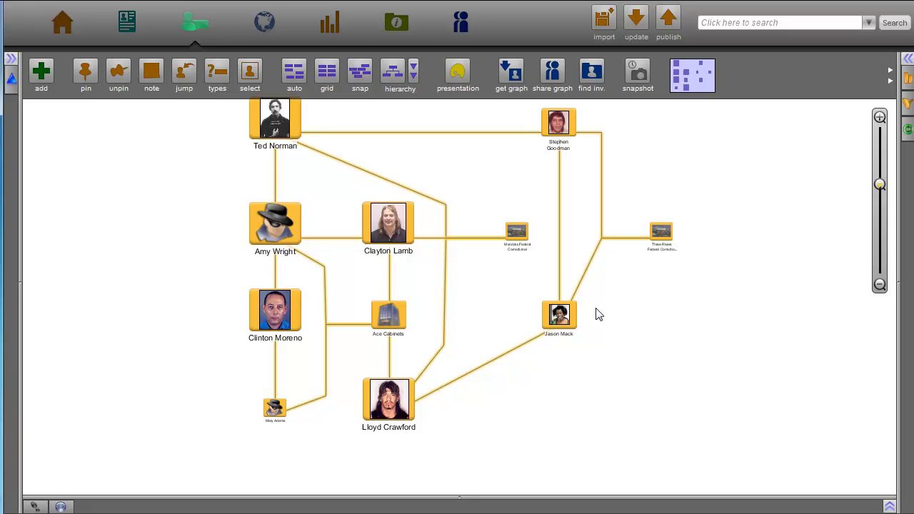
click(396, 22)
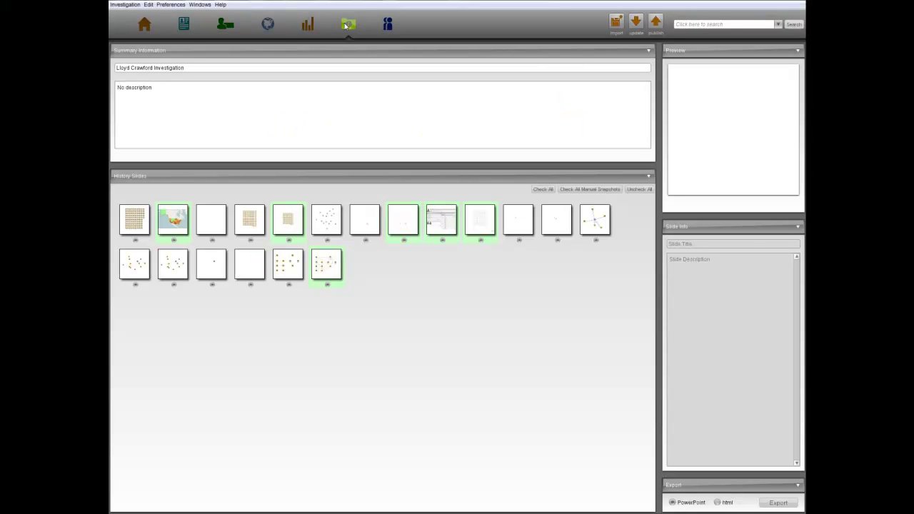
click(467, 98)
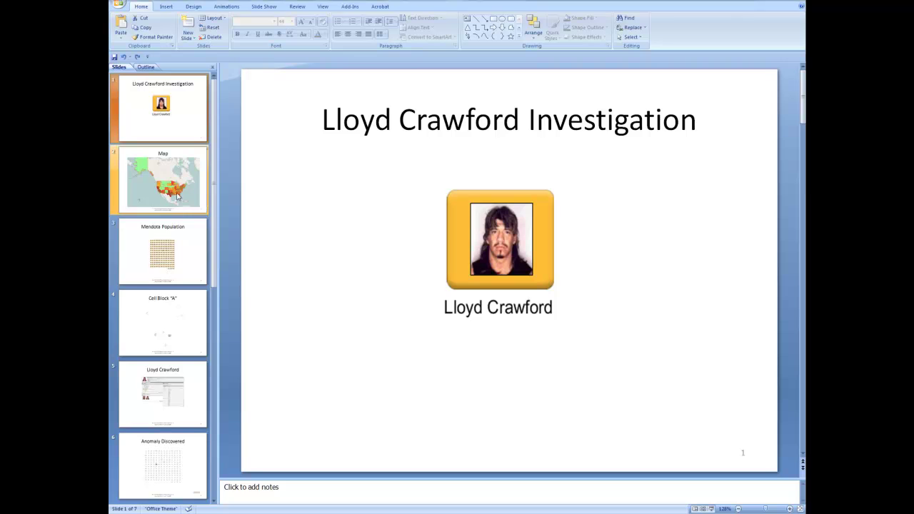
Step through slides 2–7: Map, Mendota Population, Cell Block "A", inmate profile, Anomaly Discovered, Possible Murder Network.
click(154, 160)
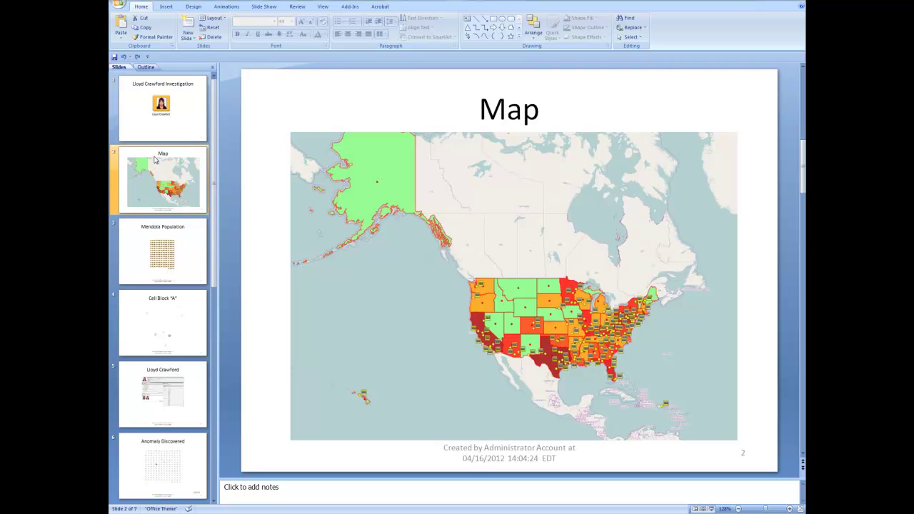
click(153, 248)
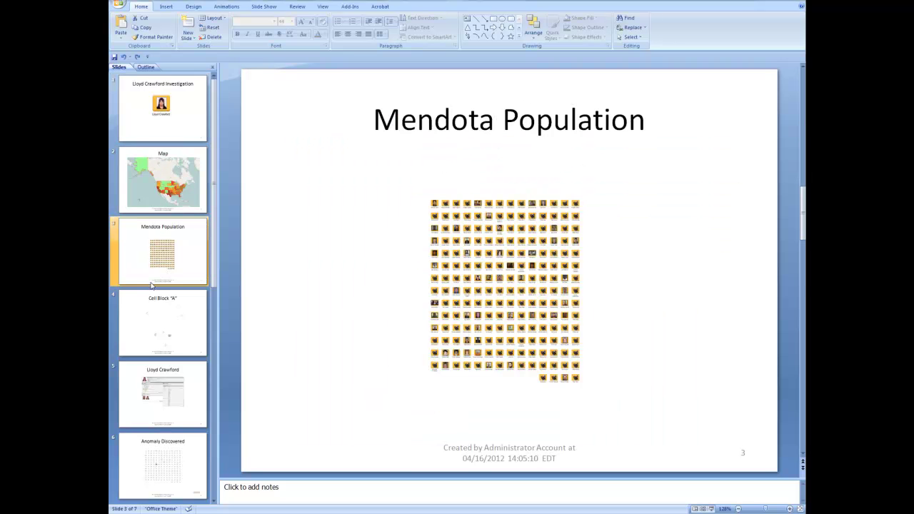
click(156, 314)
scroll(169, 304, down, 1)
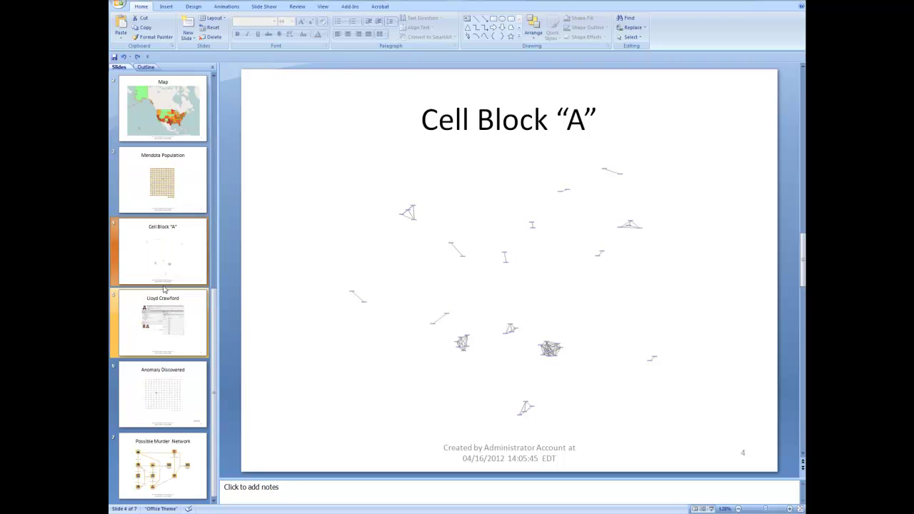
click(161, 297)
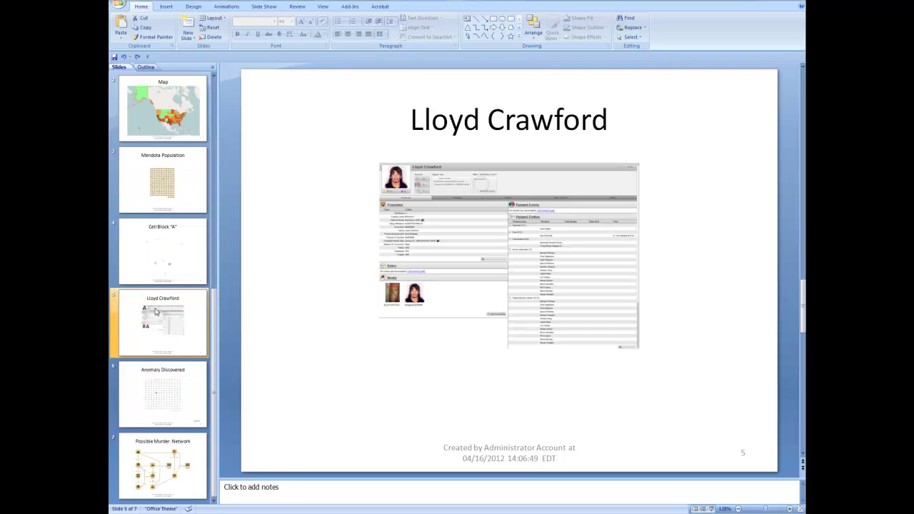
click(147, 390)
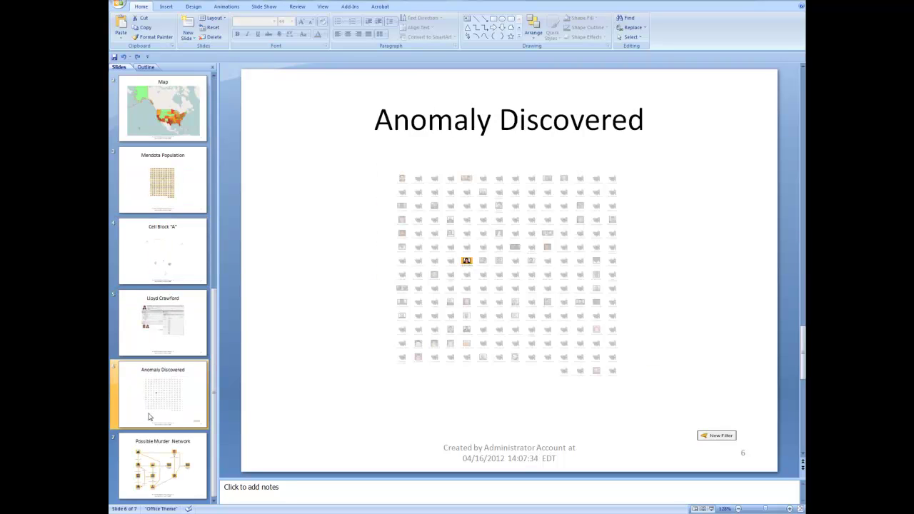
click(155, 457)
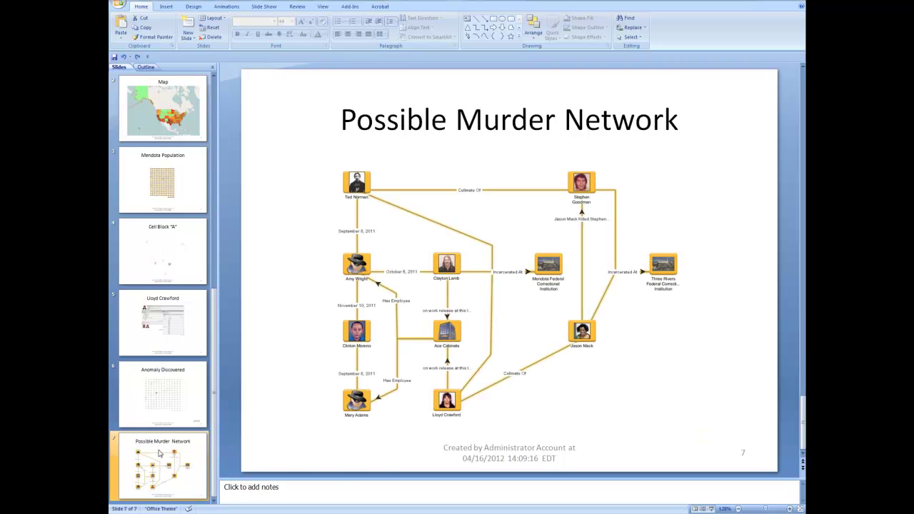